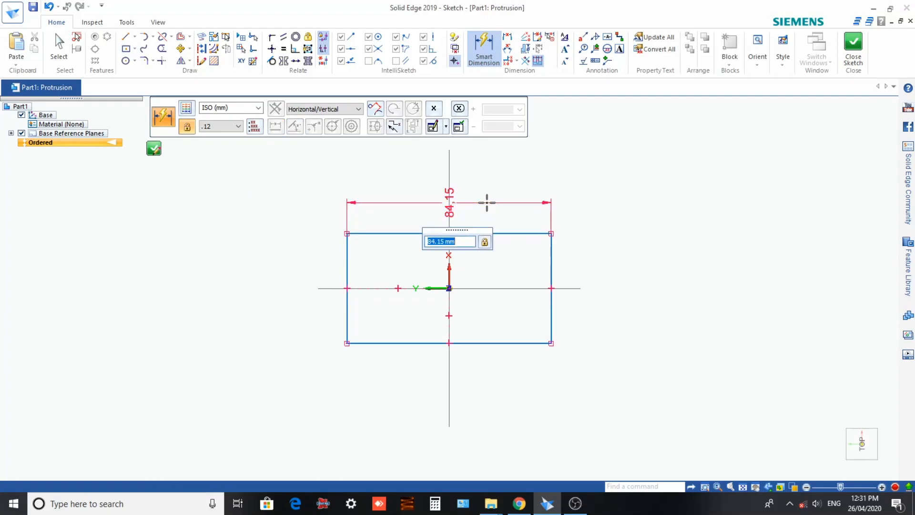
Step: Dimension the rectangle 100 mm wide and 80 mm high, and finish the profile sketch
text(100)
key(Return)
click(569, 267)
click(628, 263)
text(80)
key(Return)
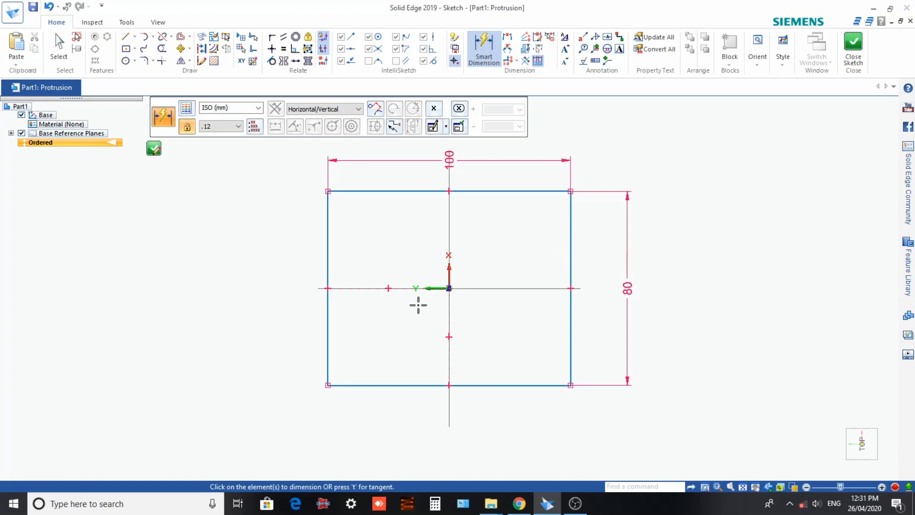
click(154, 148)
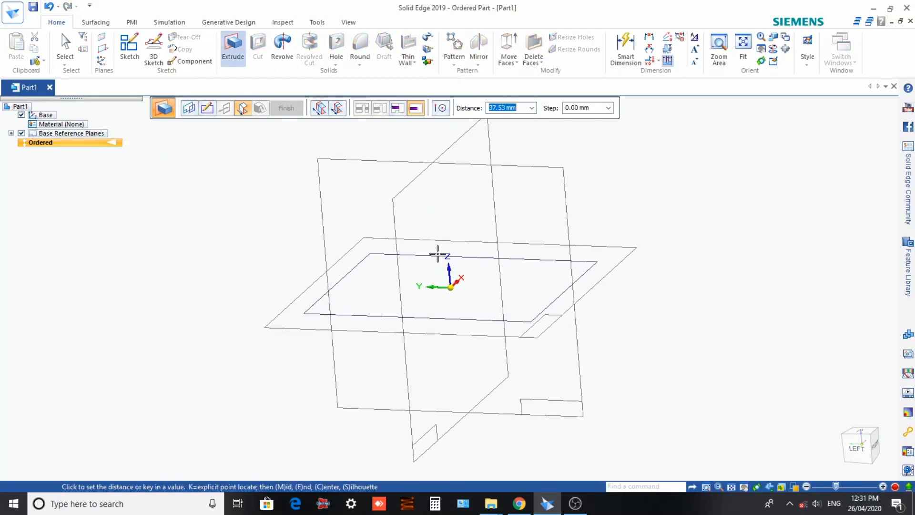
Step: Extrude the rectangle 50 mm downward and finish the protrusion
text(50)
key(Tab)
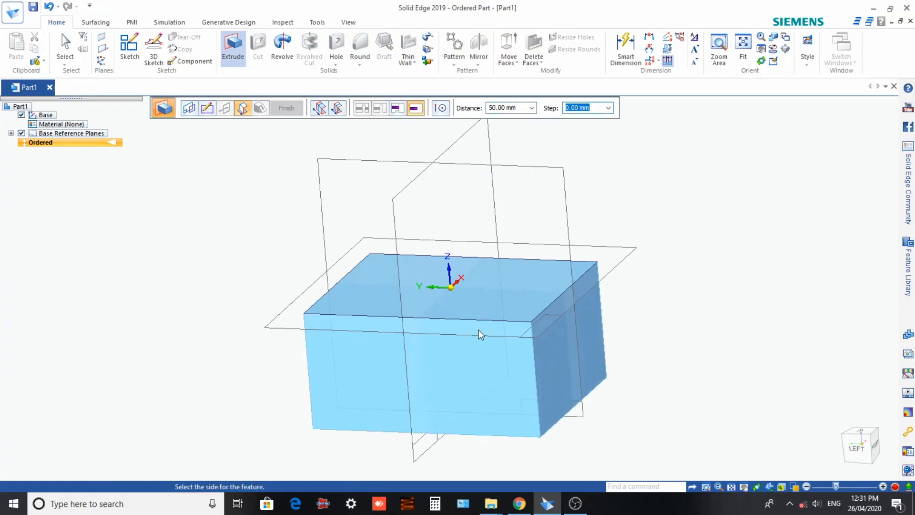
click(480, 336)
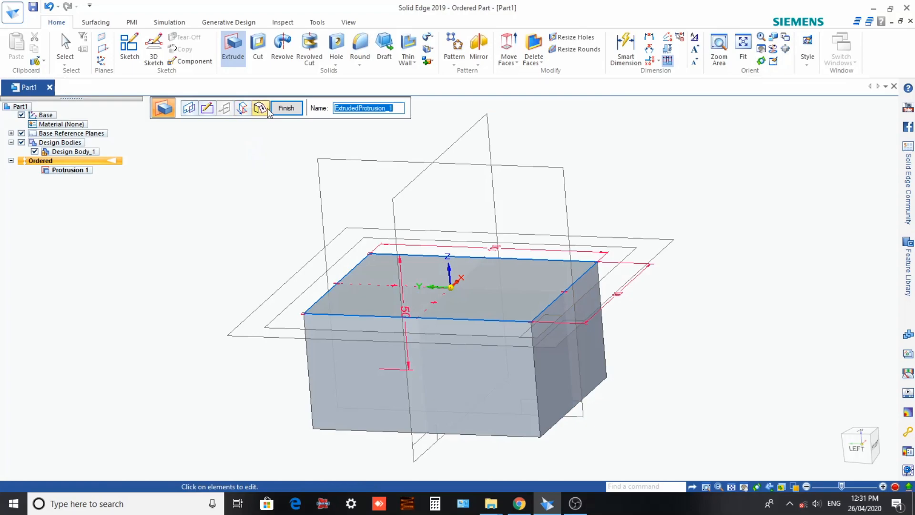
click(286, 107)
Step: Hide the base reference planes and the base coordinate system
middle_drag(206, 193, 210, 237)
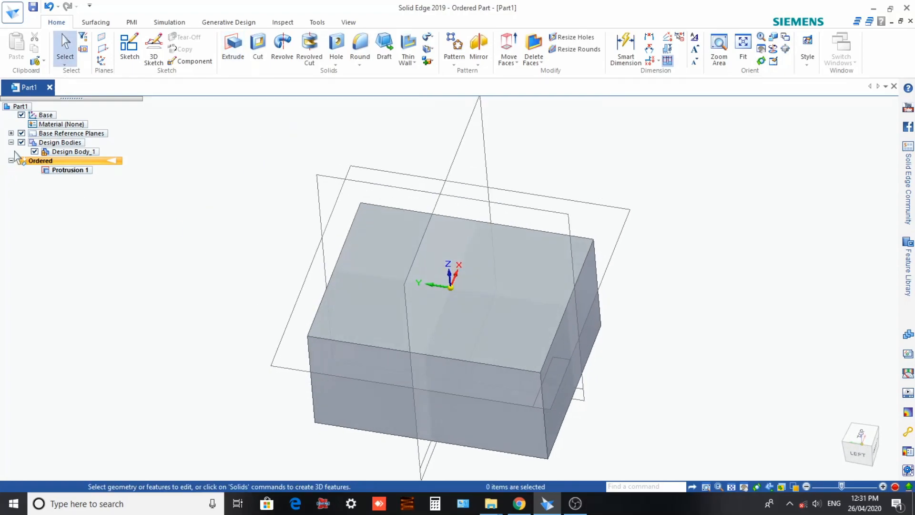
click(22, 133)
mouse_move(122, 281)
middle_down()
mouse_move(184, 219)
mouse_move(116, 302)
mouse_move(120, 271)
mouse_move(125, 290)
middle_up()
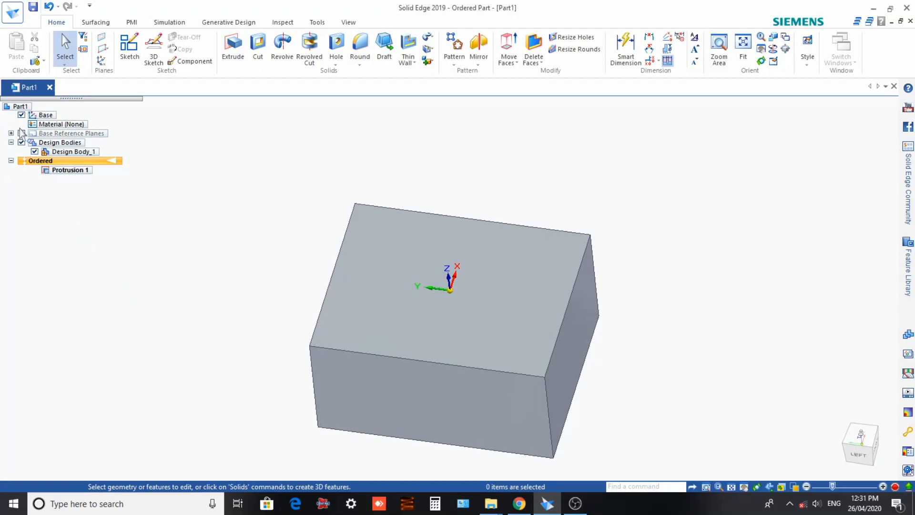
click(21, 115)
middle_drag(221, 278, 258, 300)
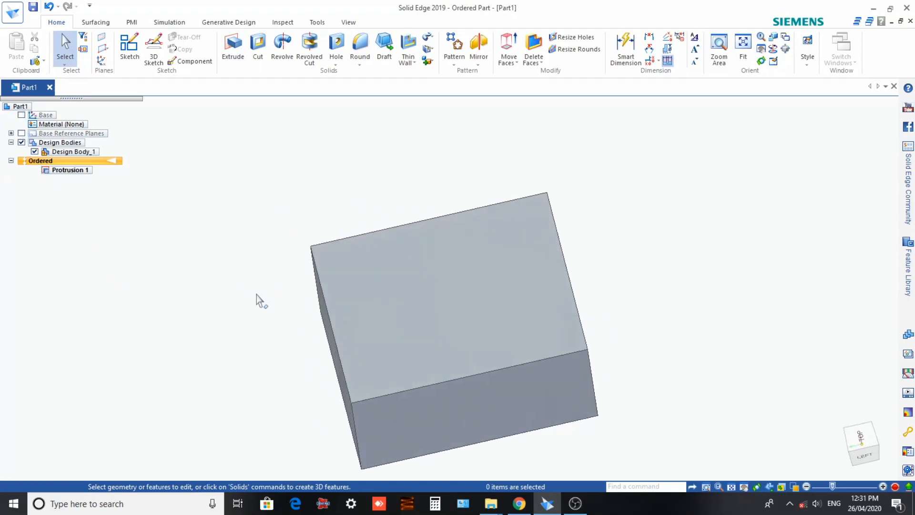
Step: Start a Slot feature on the block's top face and sketch a horizontal line about 69 mm long across its middle
click(336, 65)
click(348, 104)
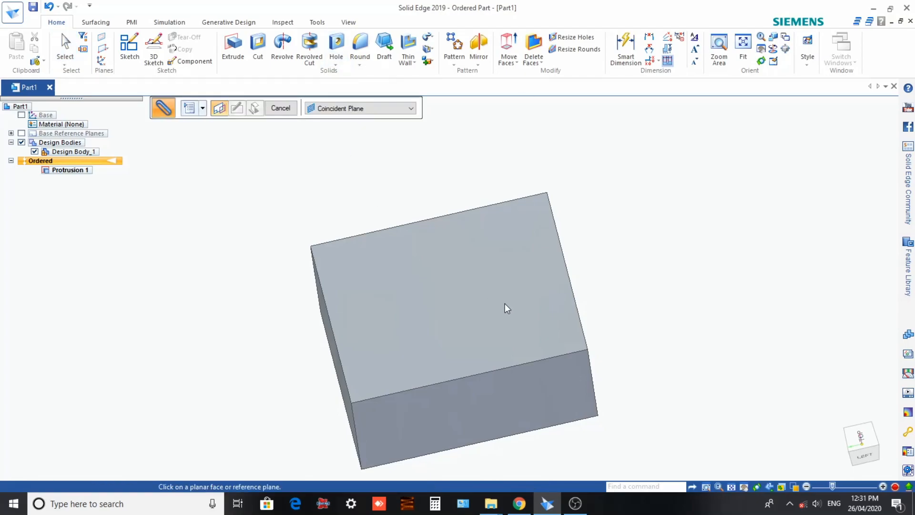
click(486, 306)
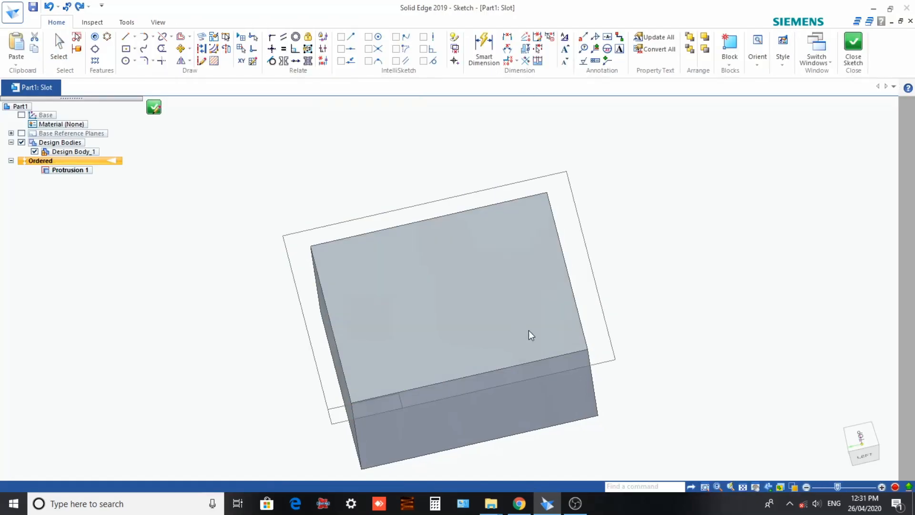
click(768, 487)
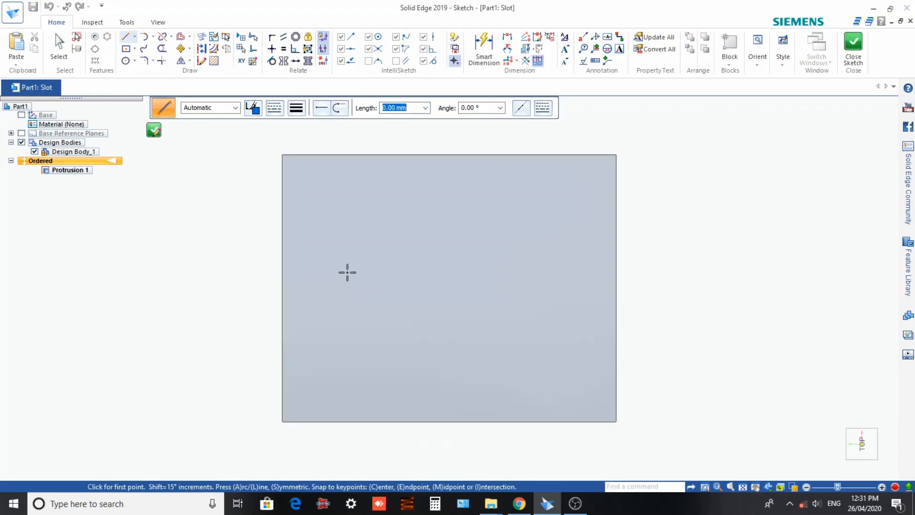
click(125, 36)
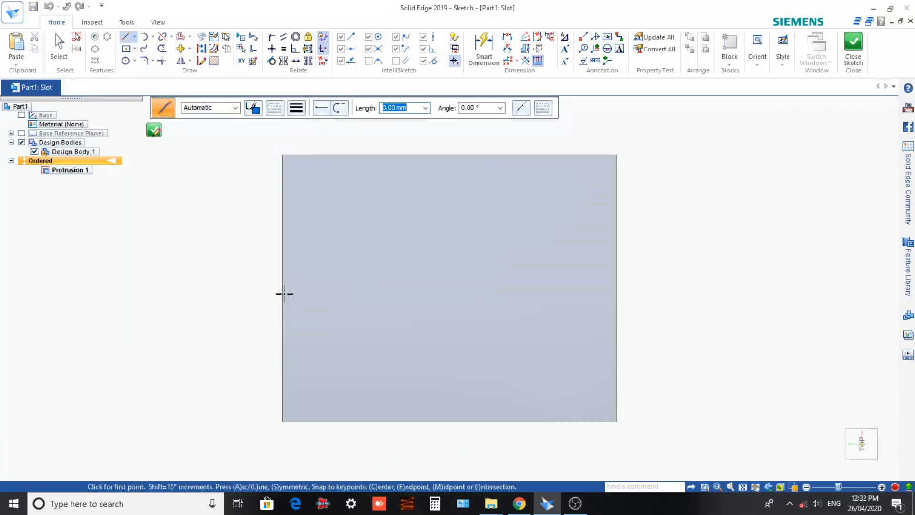
click(339, 288)
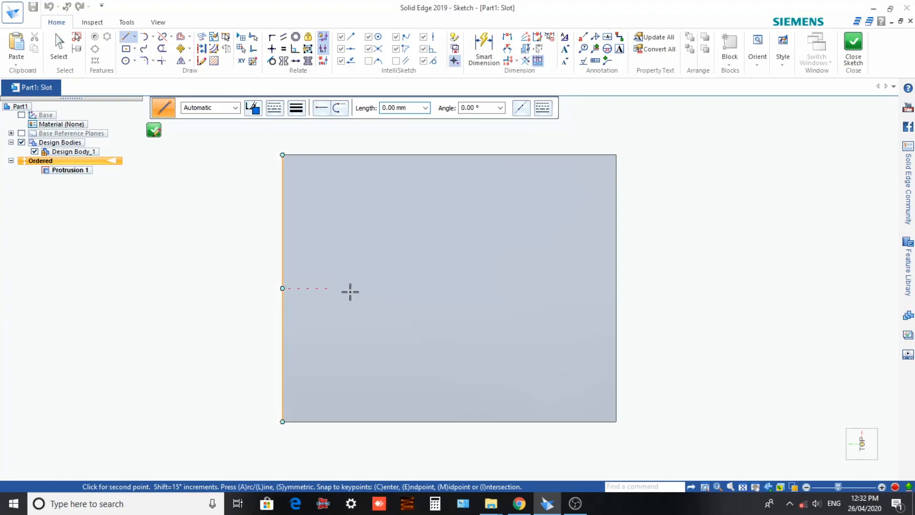
click(569, 288)
right_click(568, 343)
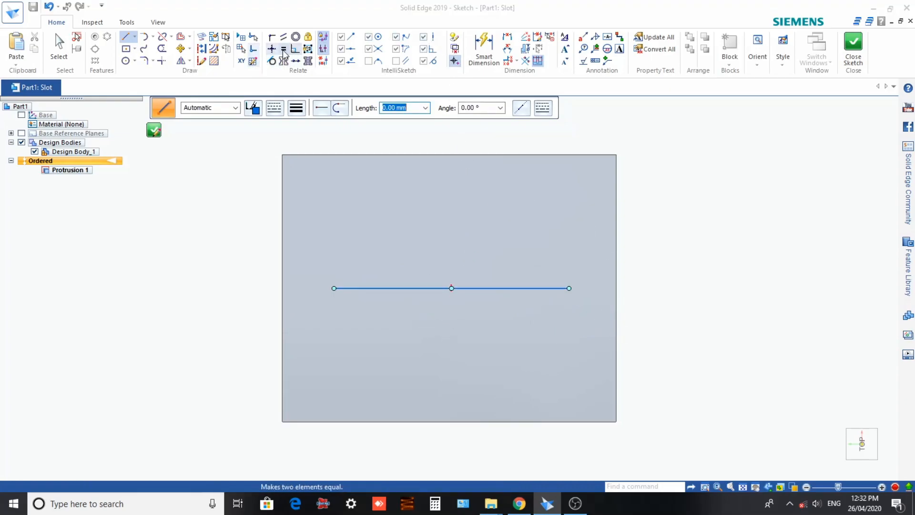
Step: Centre the line on the face by aligning its midpoint with the upper edge's midpoint and its left endpoint with the left edge's midpoint
click(271, 43)
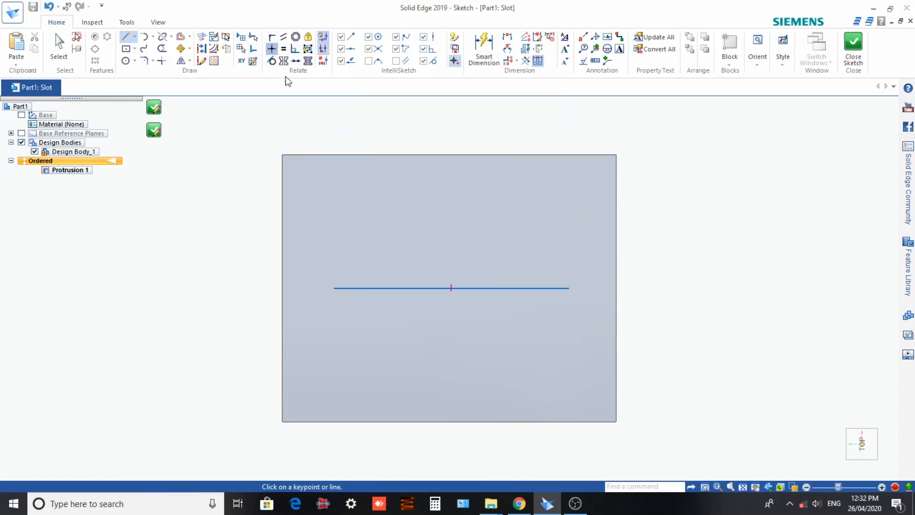
click(450, 155)
click(452, 288)
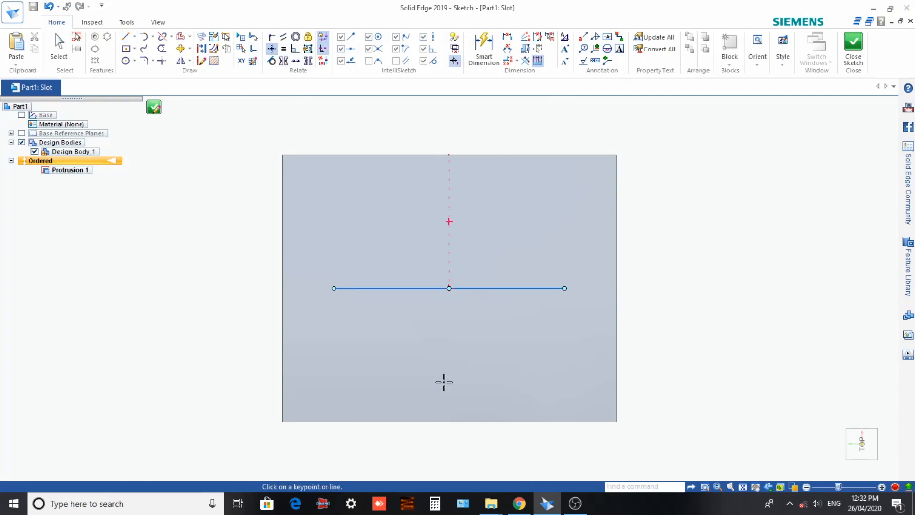
click(330, 288)
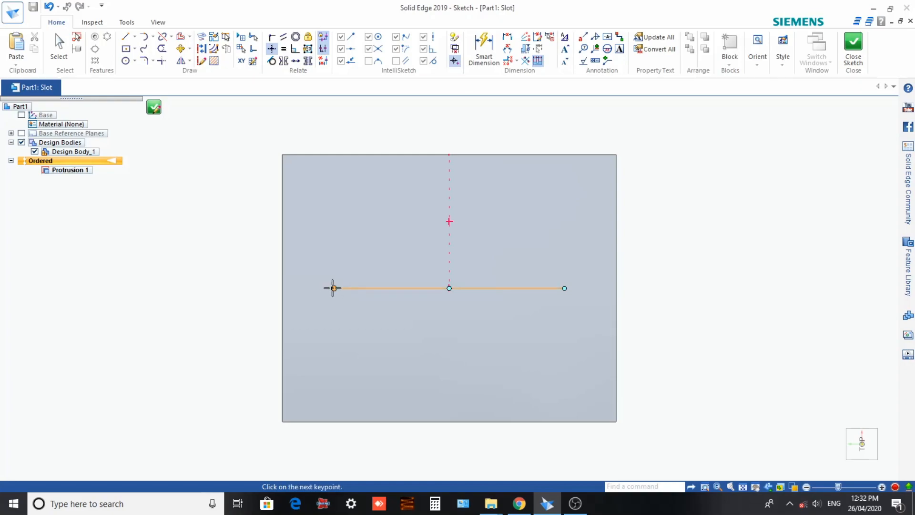
click(282, 289)
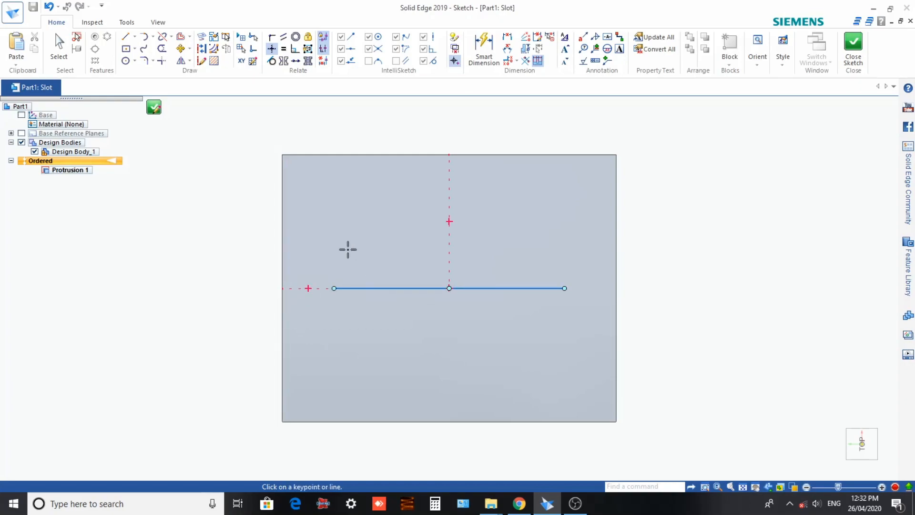
Step: Dimension the slot's path line to 70 mm and close the sketch
click(484, 56)
click(456, 288)
click(455, 338)
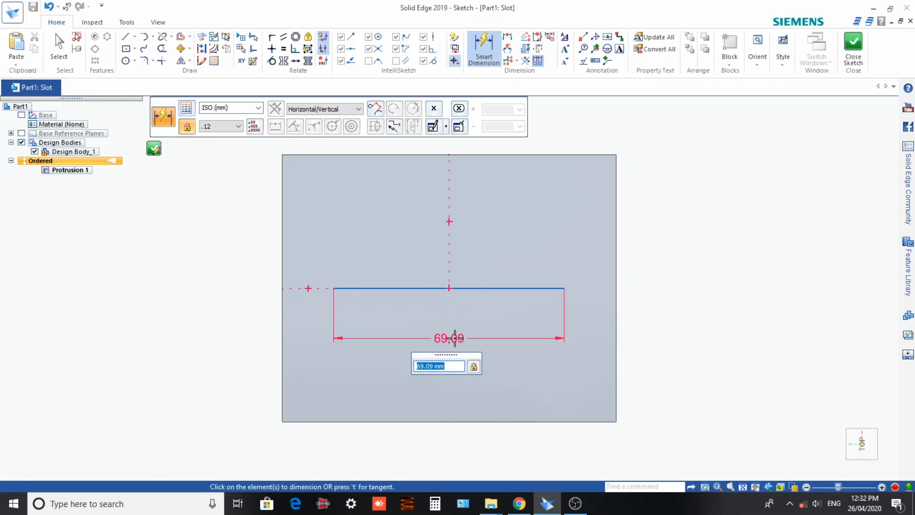
text(70)
key(Return)
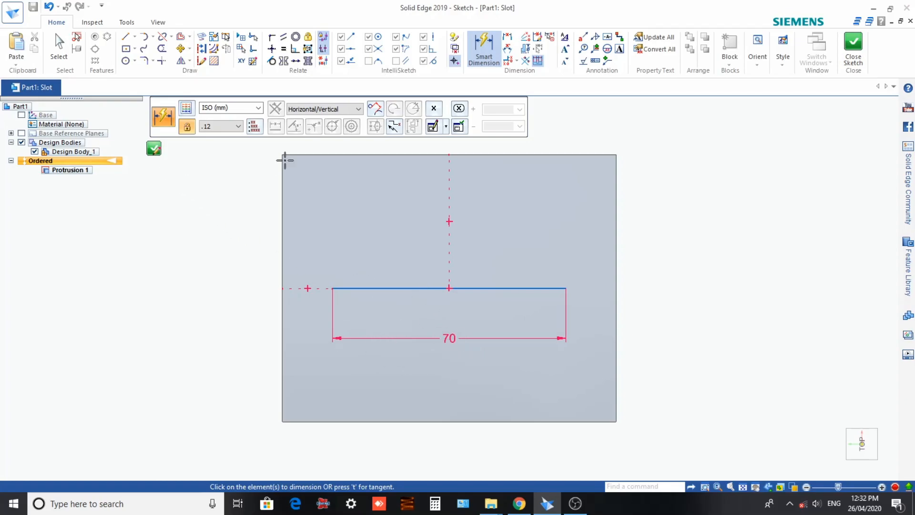
click(153, 149)
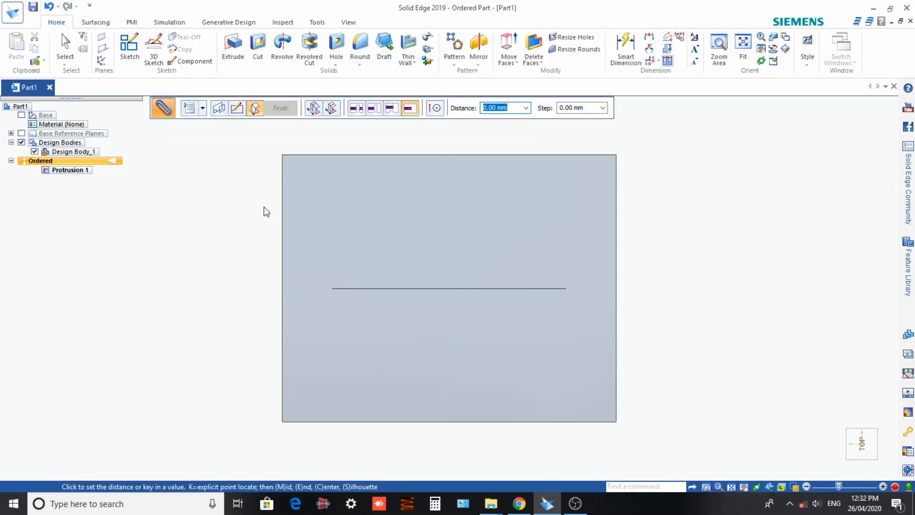
Step: Accept a 10 mm slot width with flat ends and cut the slot down into the block
click(188, 108)
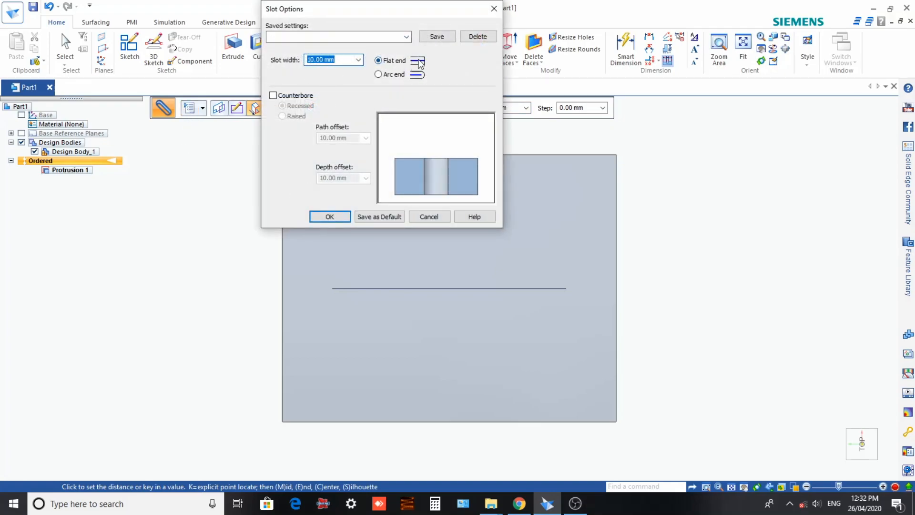
click(330, 217)
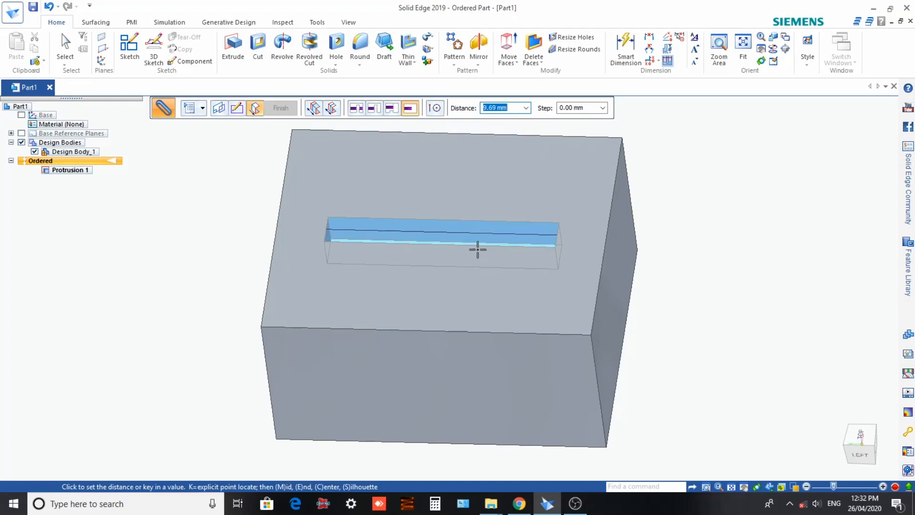
key(Return)
middle_drag(466, 264, 437, 334)
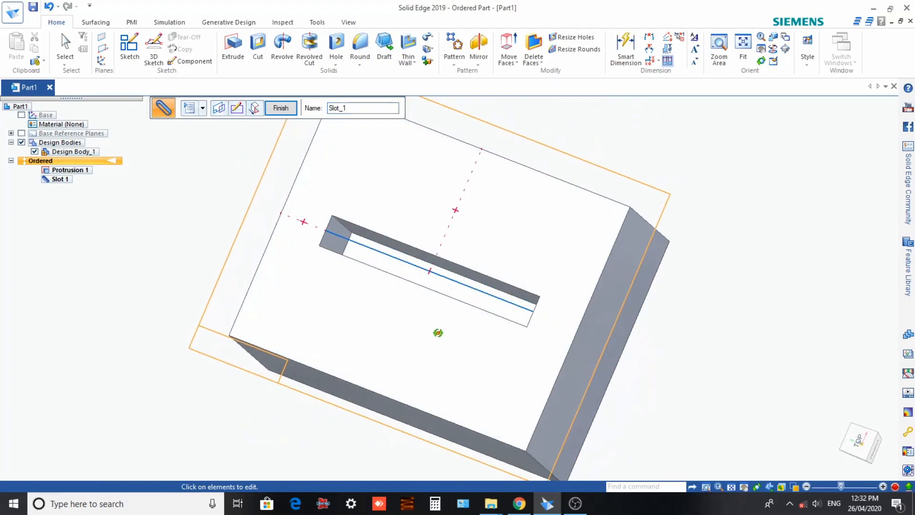
click(281, 108)
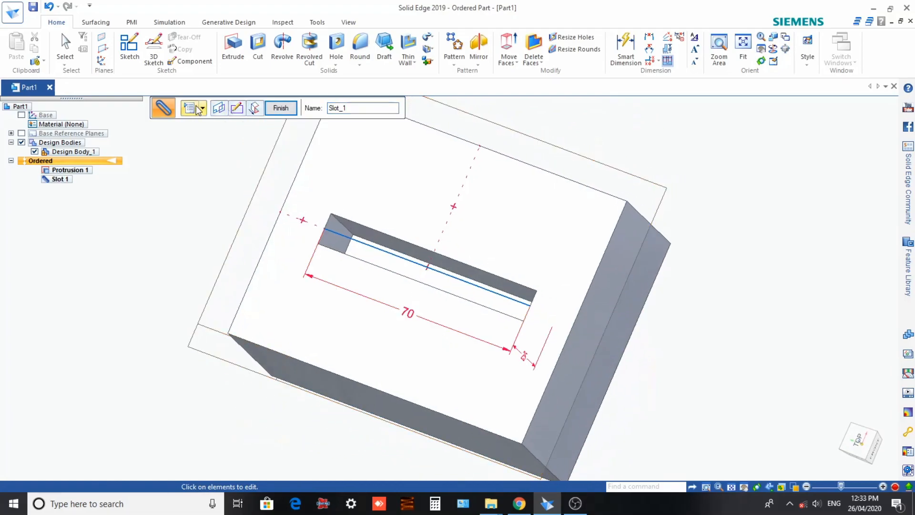
Step: Set the slot width to 20 mm
click(189, 109)
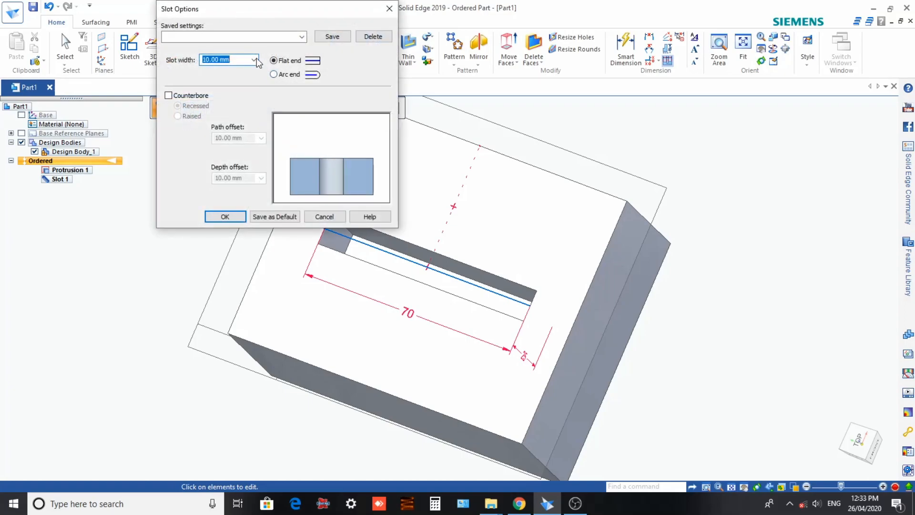
click(254, 60)
click(227, 87)
click(225, 217)
middle_drag(405, 270, 427, 293)
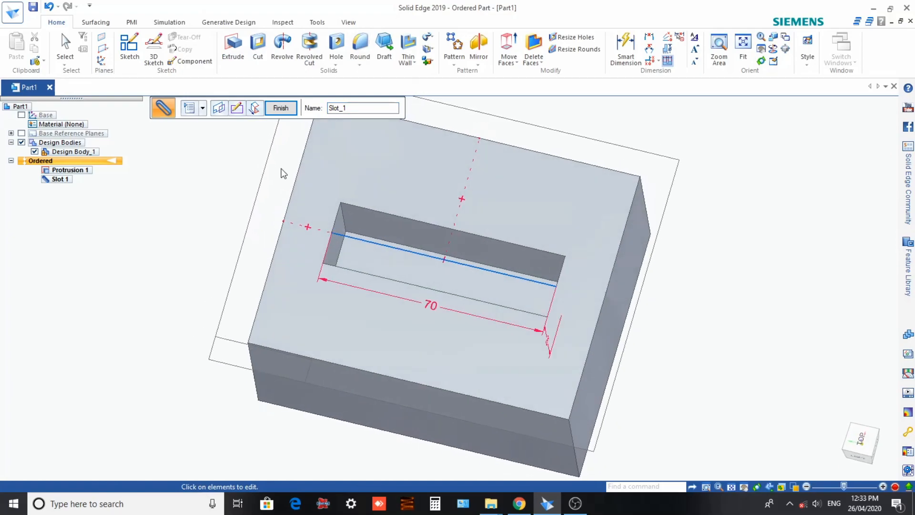
Step: Change the slot's end type to Arc end
click(196, 111)
click(274, 75)
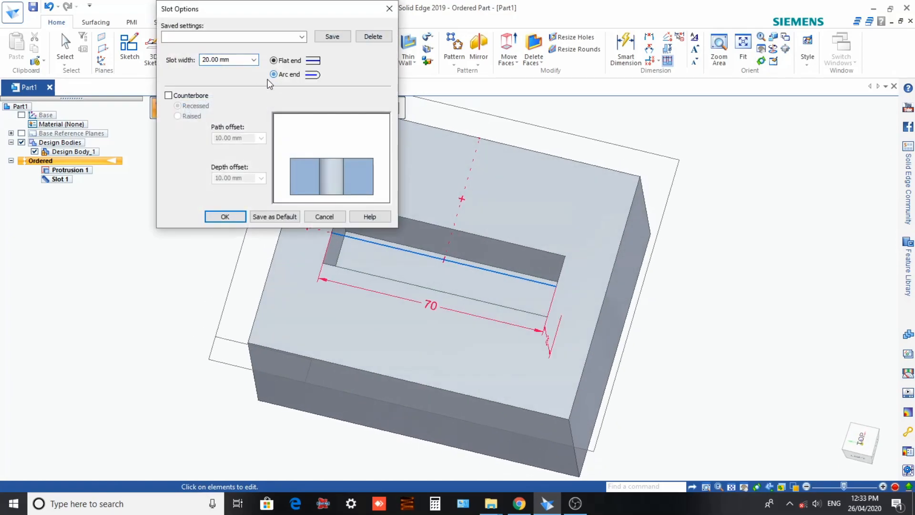
click(224, 216)
middle_drag(359, 276, 340, 274)
Step: Set the slot width to 15 mm, keeping the arc ends and no counterbore
click(189, 108)
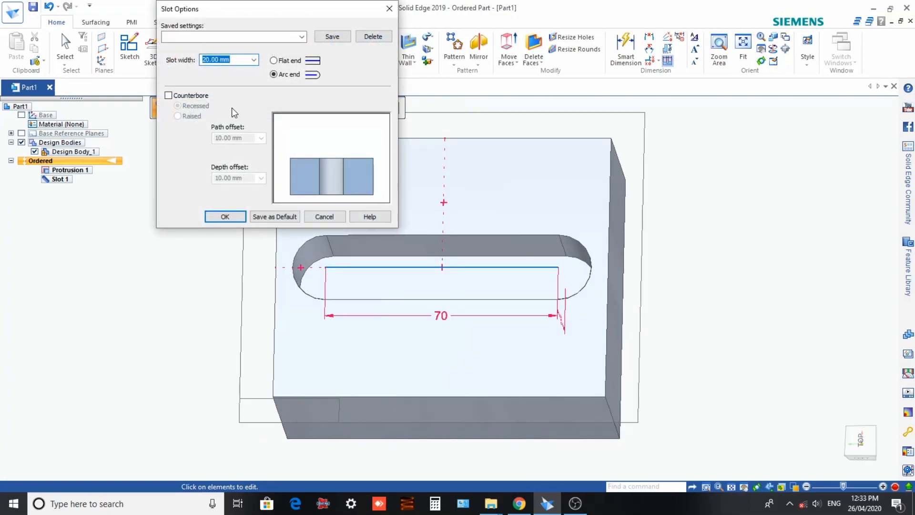
text(15)
key(Return)
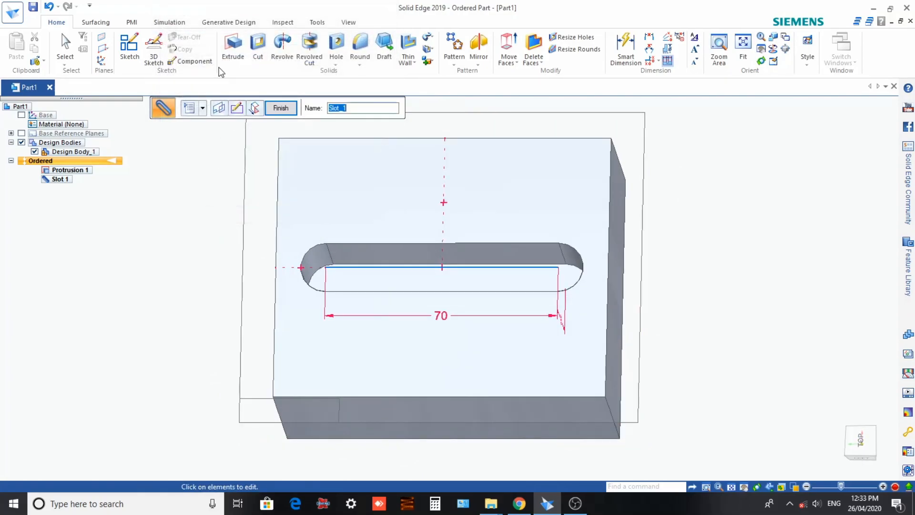
click(189, 107)
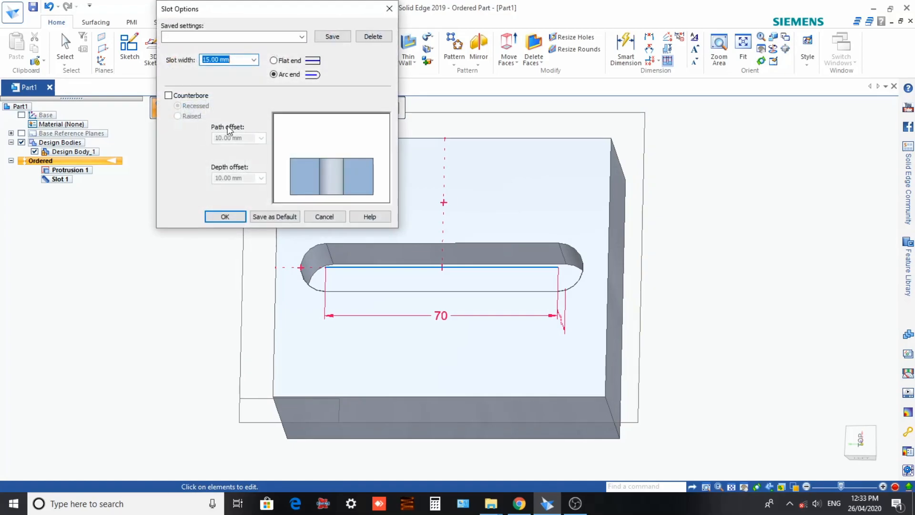
click(226, 216)
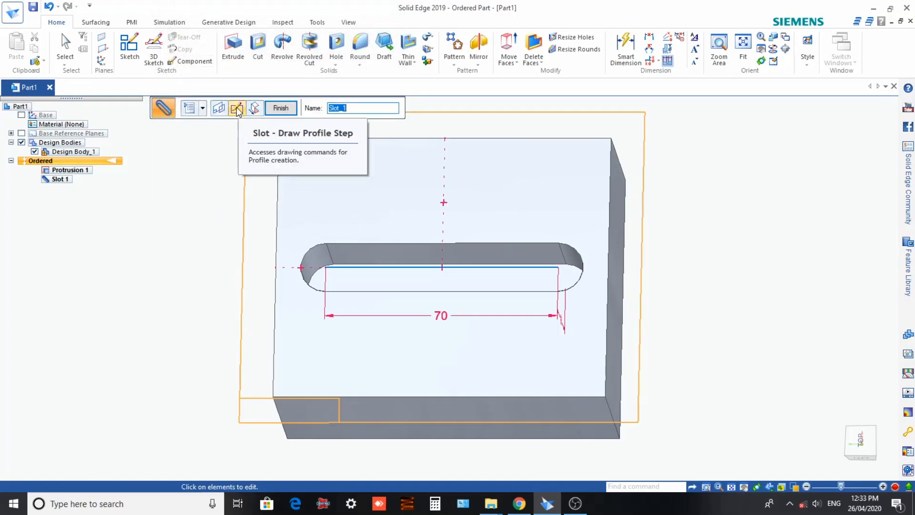
Step: Set the slot's cut depth to 50 mm, directed down into the block, and finish the feature
click(254, 109)
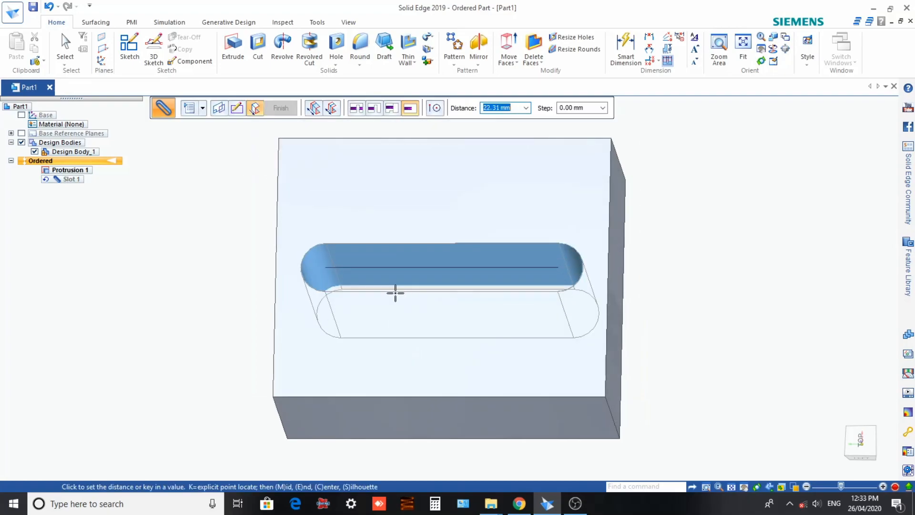
text(50)
key(Tab)
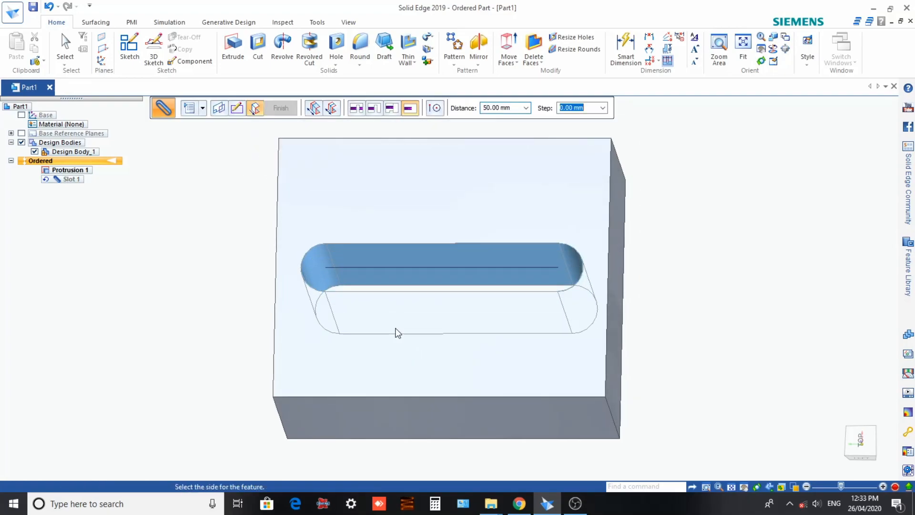
middle_drag(440, 319, 389, 365)
click(366, 346)
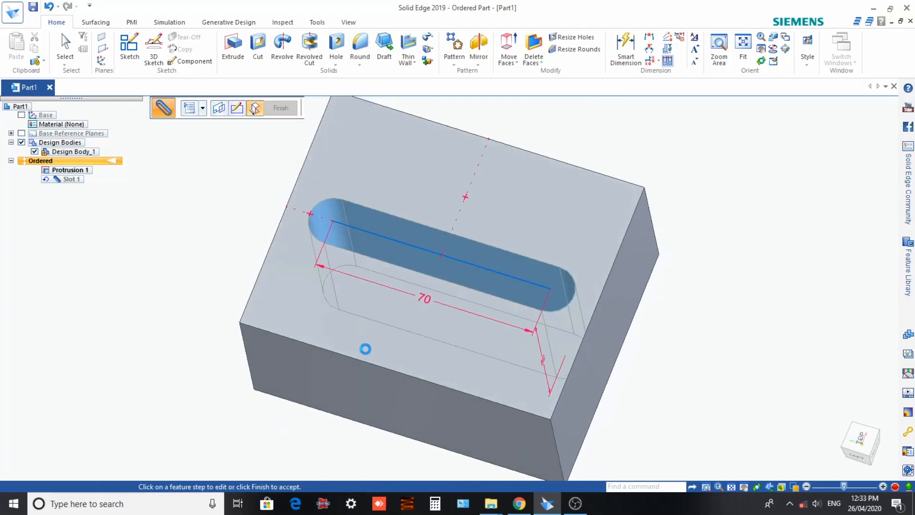
click(282, 107)
middle_drag(409, 286, 388, 210)
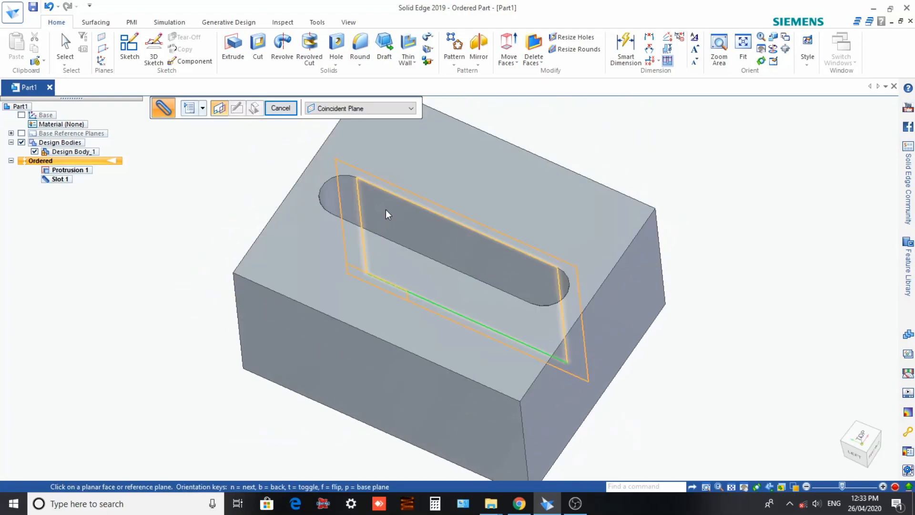
click(385, 210)
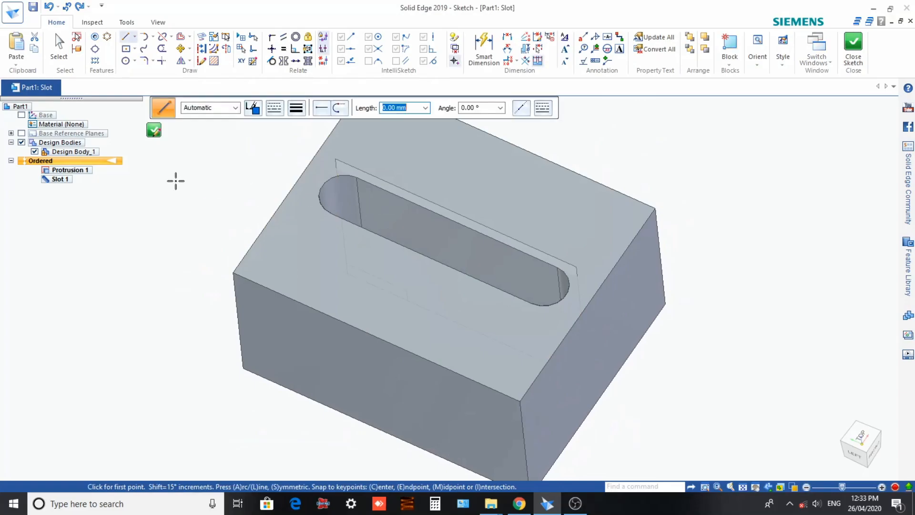
click(154, 129)
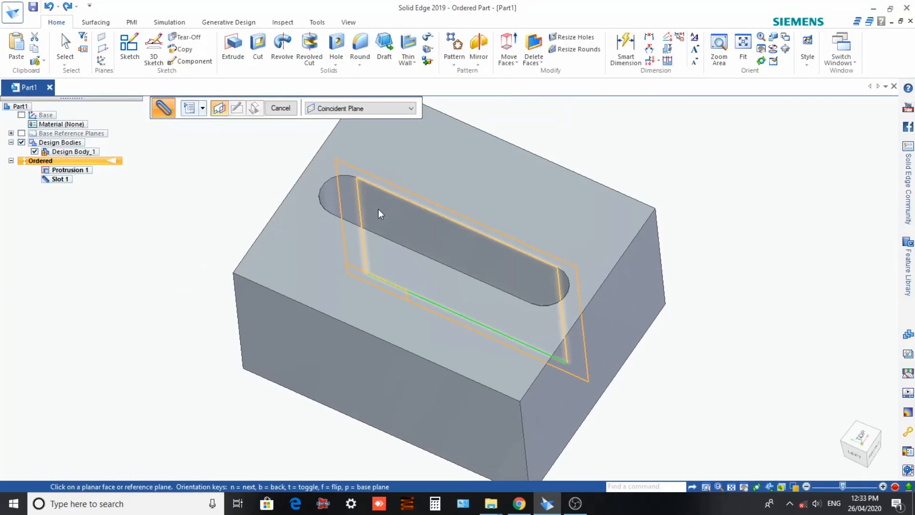
click(282, 109)
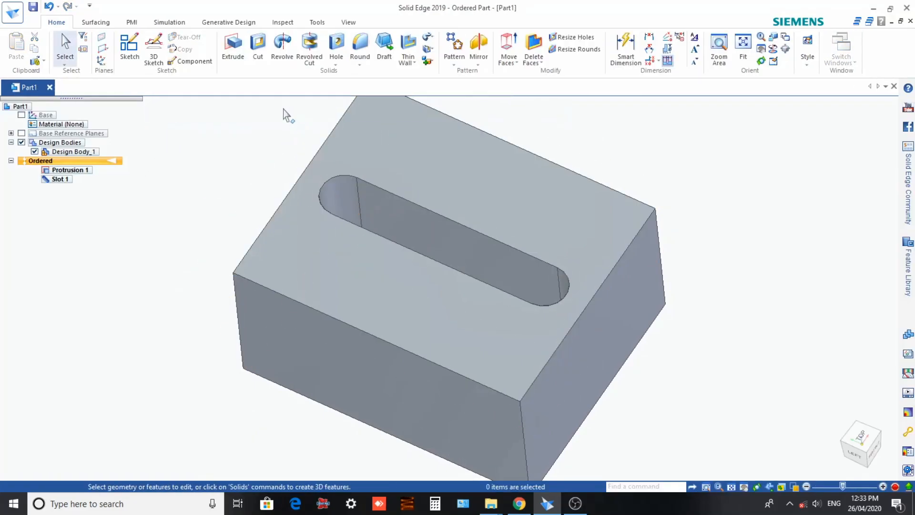
Step: Edit the existing slot's definition and enable a recessed counterbore in its slot options
right_click(338, 193)
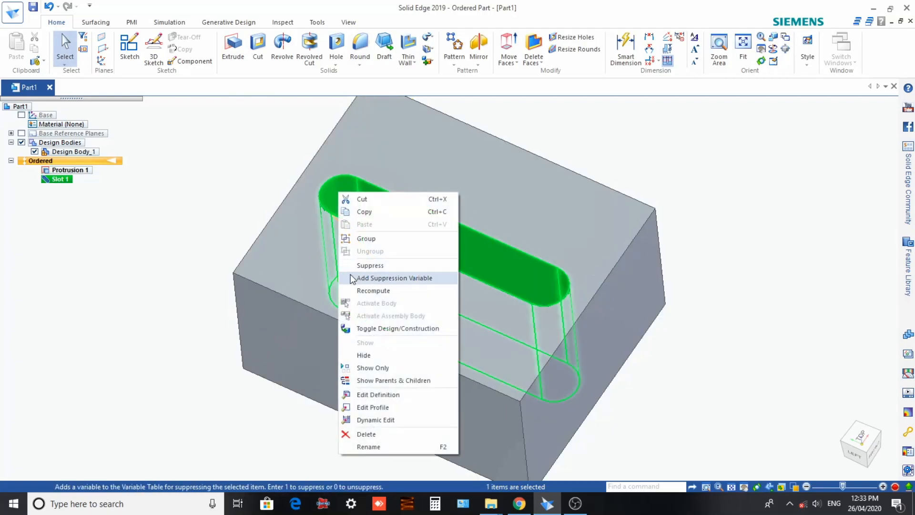
right_click(339, 184)
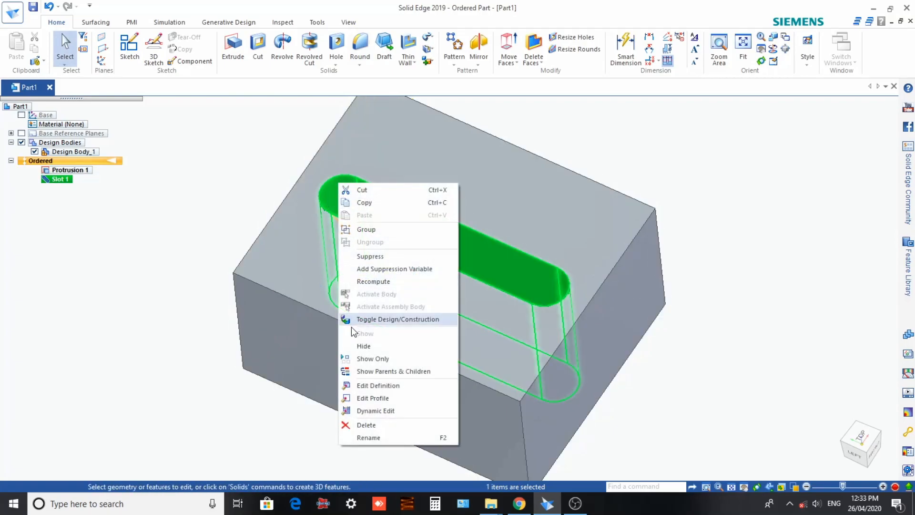
right_click(522, 281)
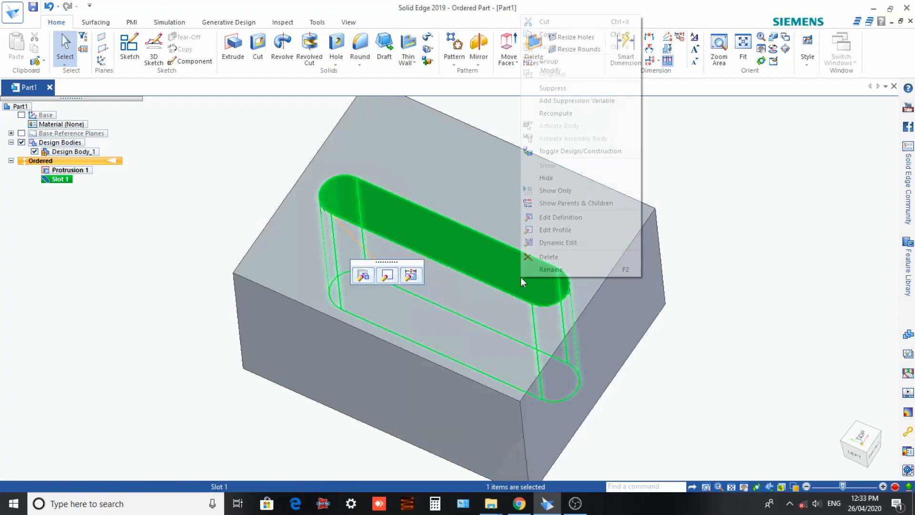
click(373, 279)
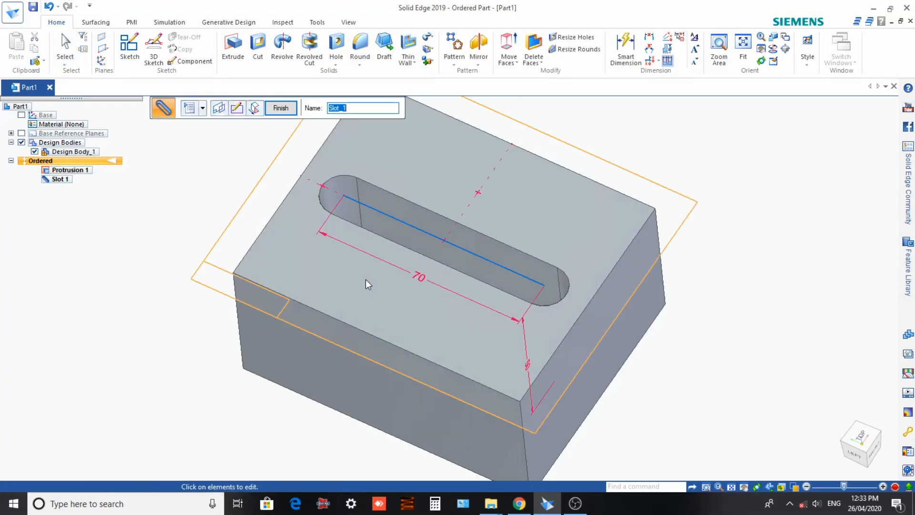
middle_drag(339, 288, 364, 309)
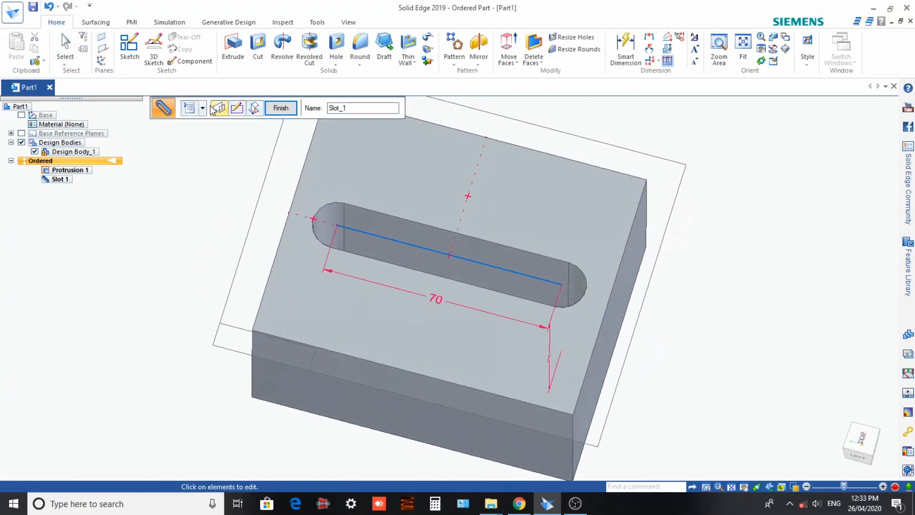
click(196, 109)
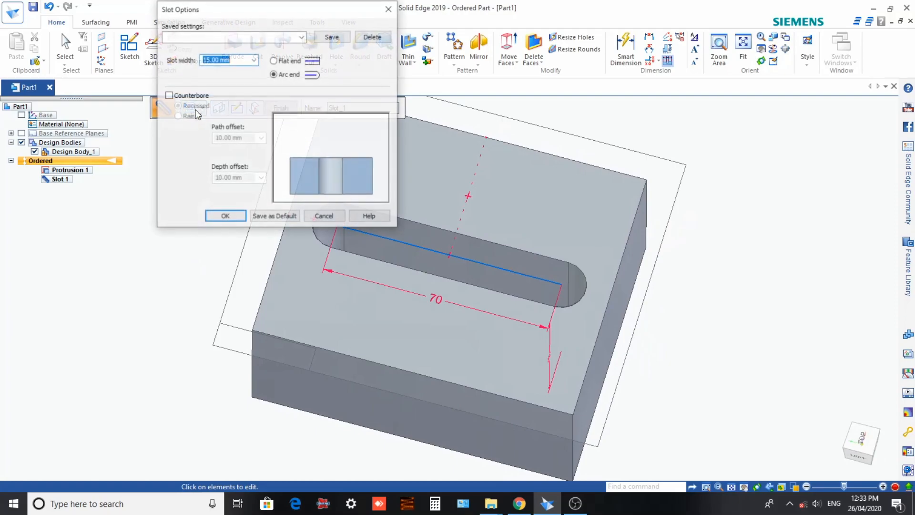
click(169, 96)
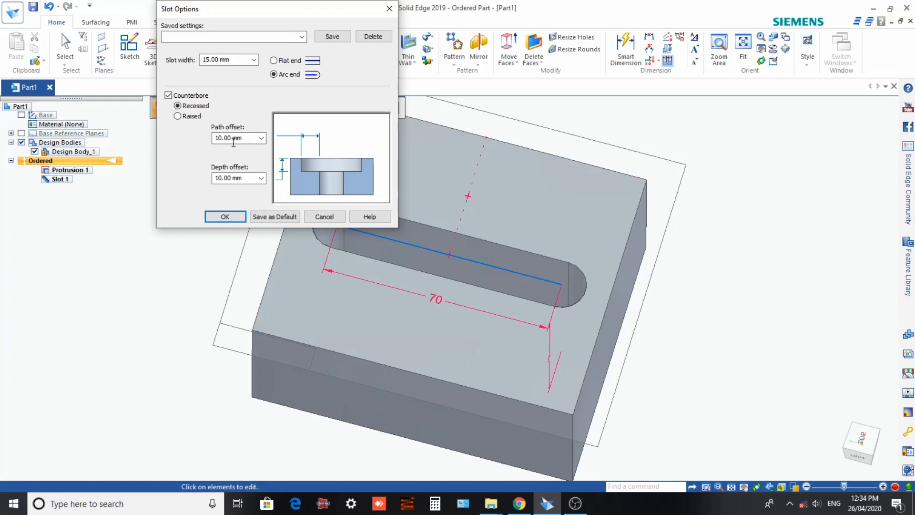
click(177, 117)
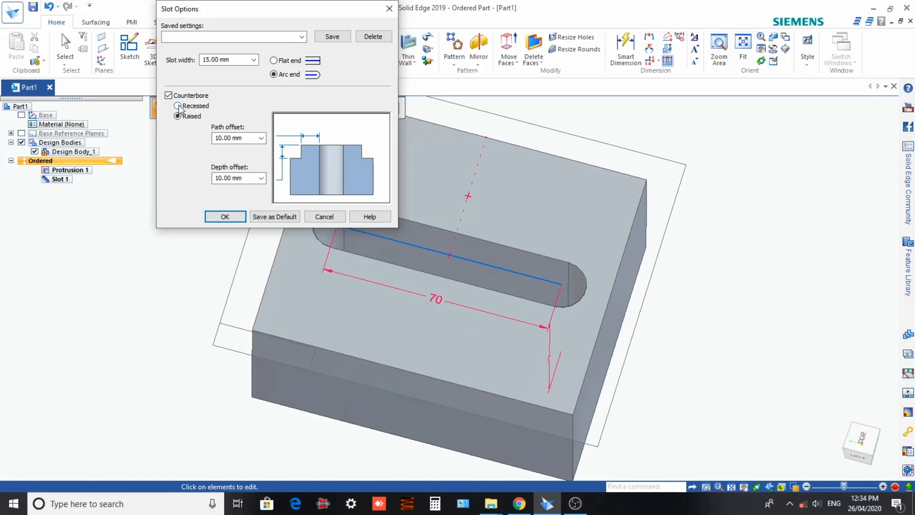
click(178, 106)
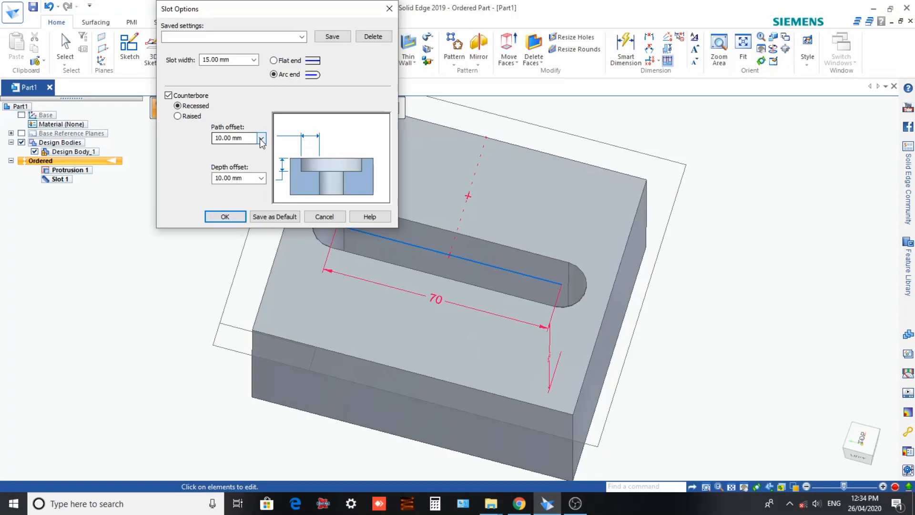
Step: Set the counterbore's path offset to 5 mm, keep the depth offset at 10 mm, and finish the slot edit
double_click(240, 138)
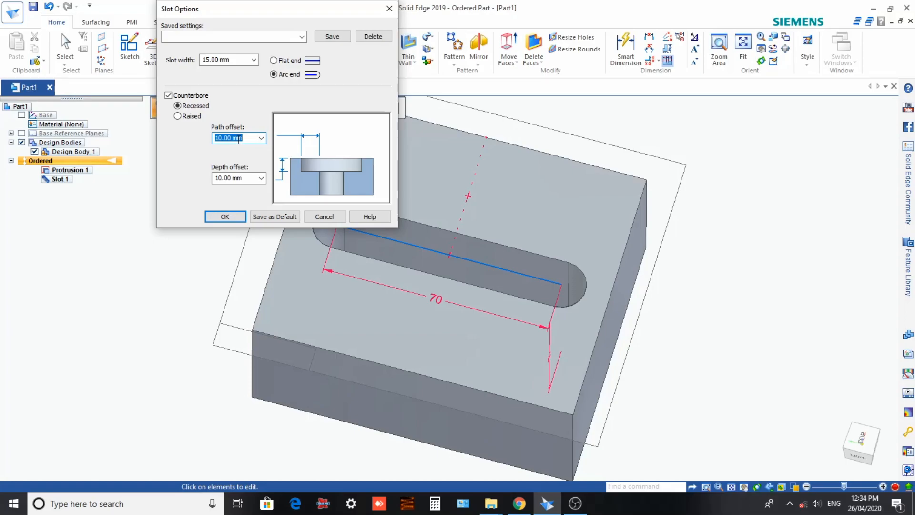
text(5)
double_click(237, 179)
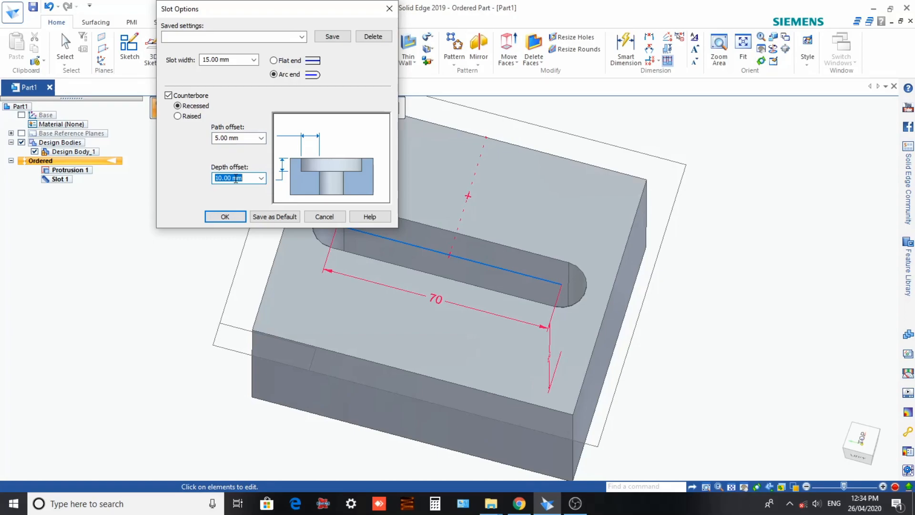
click(233, 217)
middle_drag(305, 364, 301, 317)
click(280, 108)
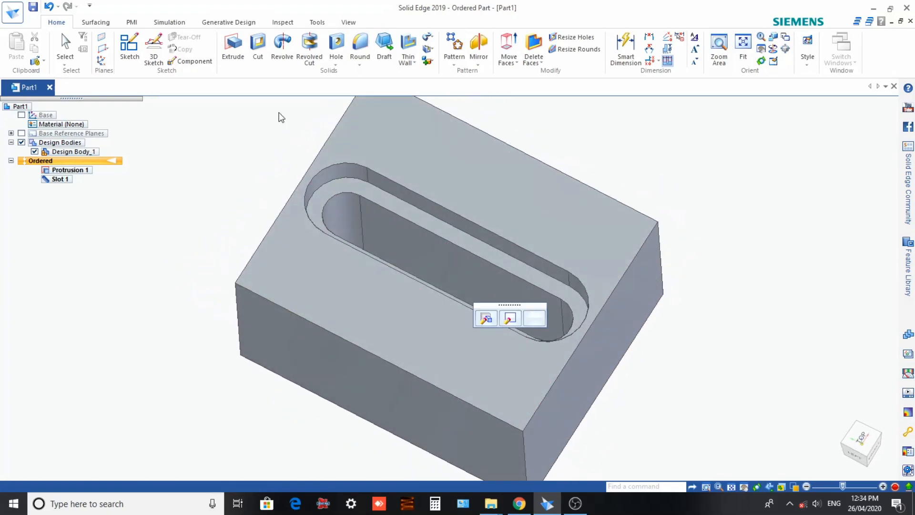
middle_drag(303, 280, 317, 333)
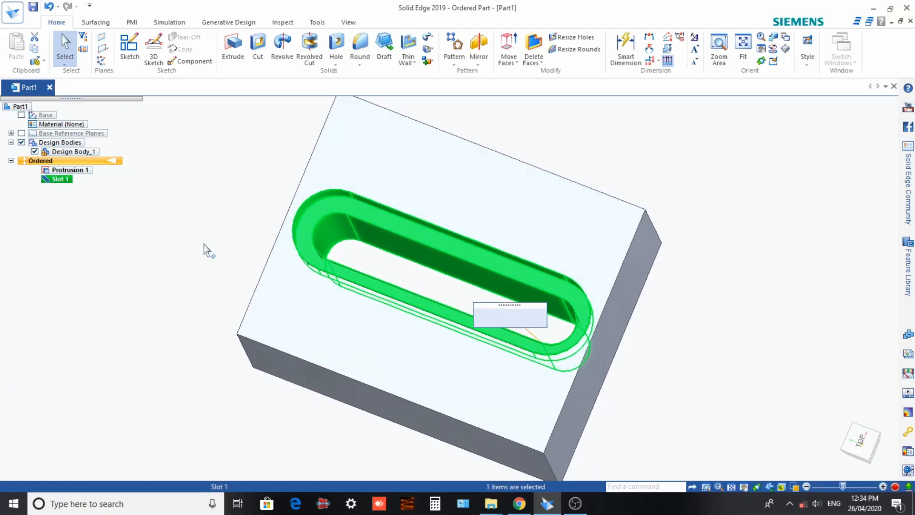
Step: Reopen the slot's definition, change its counterbore from recessed to raised, and finish the edit
click(157, 238)
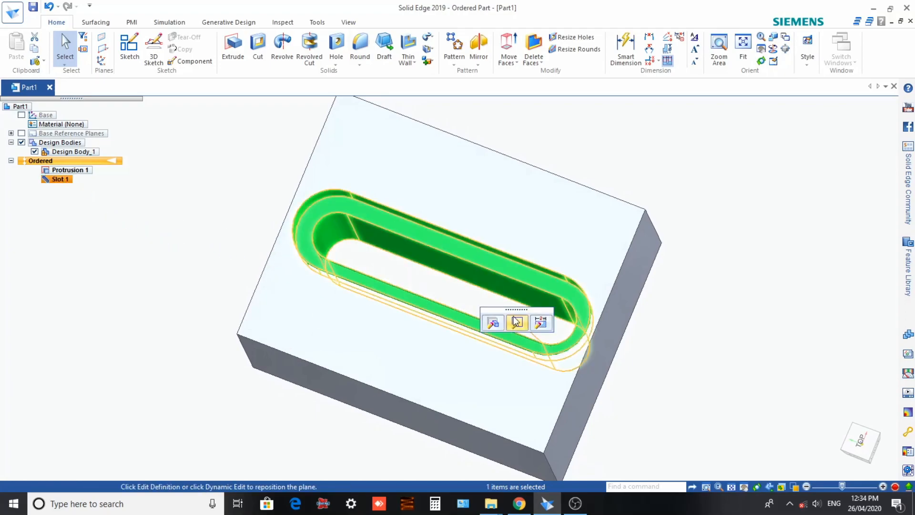
click(493, 323)
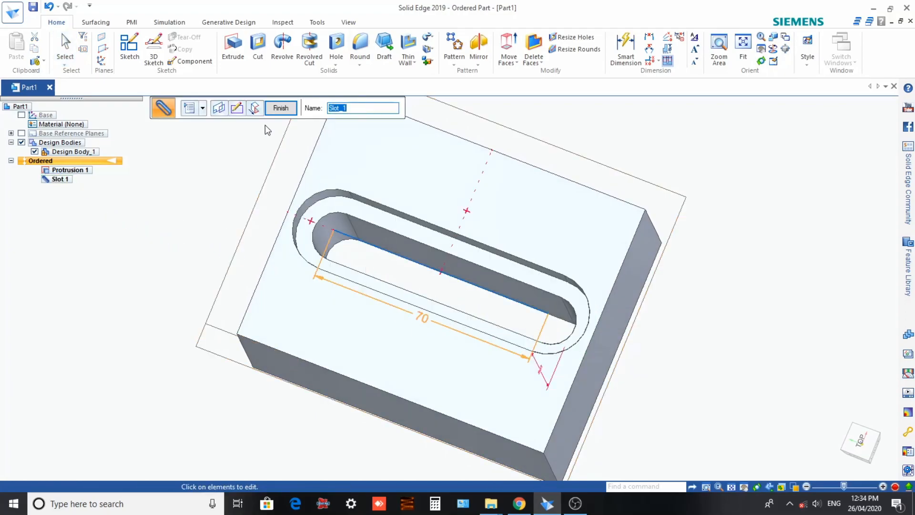
click(189, 107)
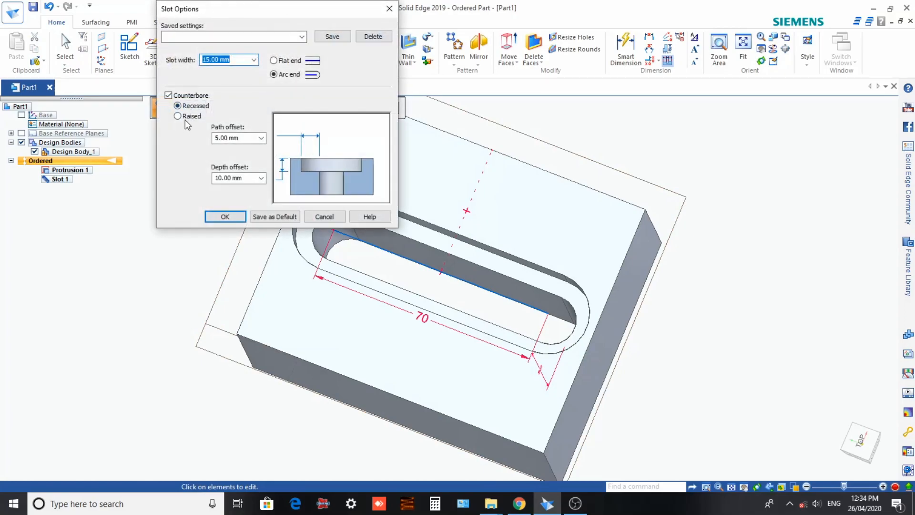
click(178, 116)
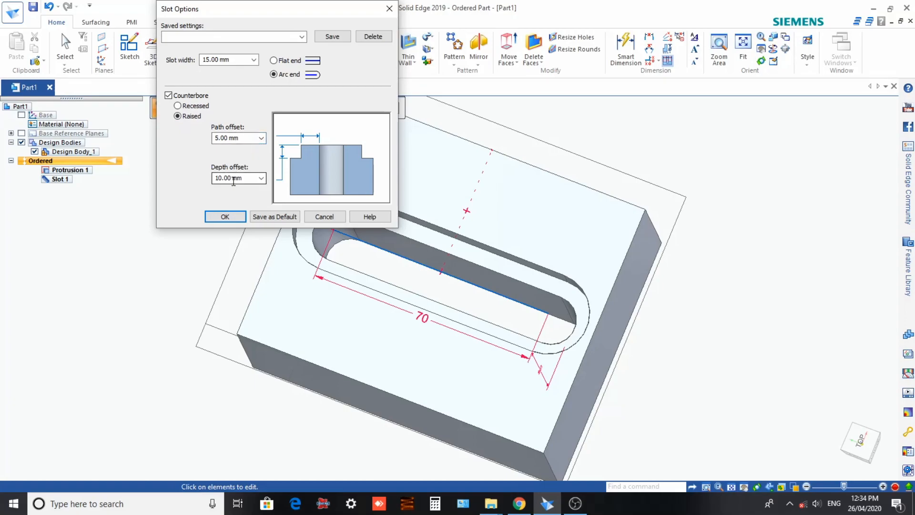
click(233, 217)
middle_drag(233, 229, 308, 273)
click(280, 107)
click(323, 294)
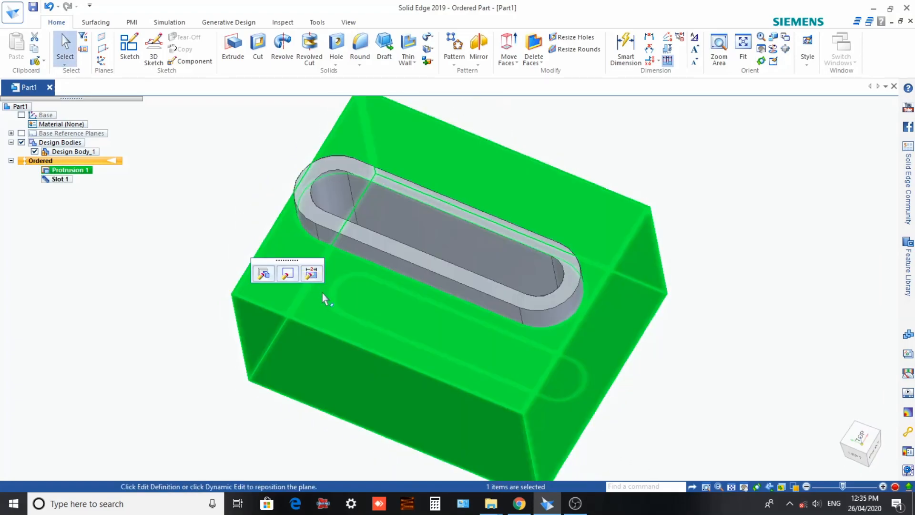
click(729, 409)
mouse_move(730, 409)
middle_down()
mouse_move(713, 343)
mouse_move(721, 398)
middle_up()
scroll(533, 245, down, 3)
middle_drag(533, 244, 495, 305)
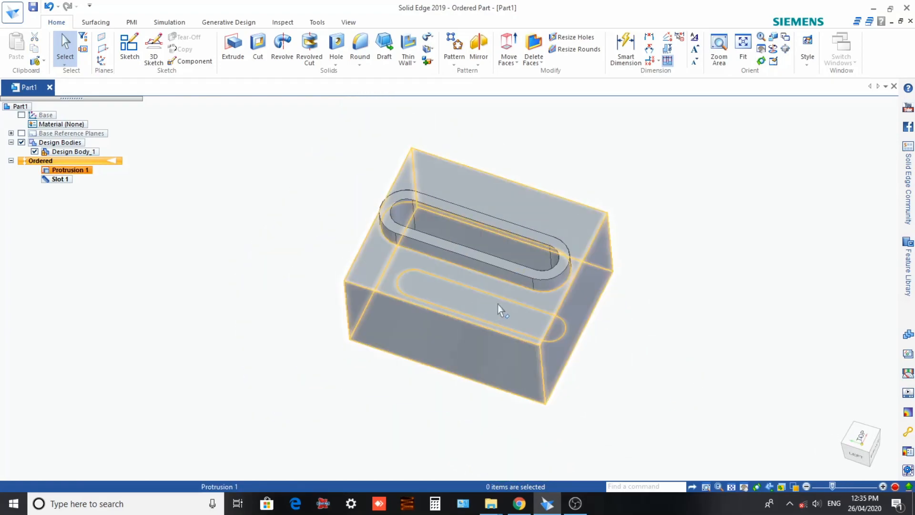
scroll(496, 268, up, 2)
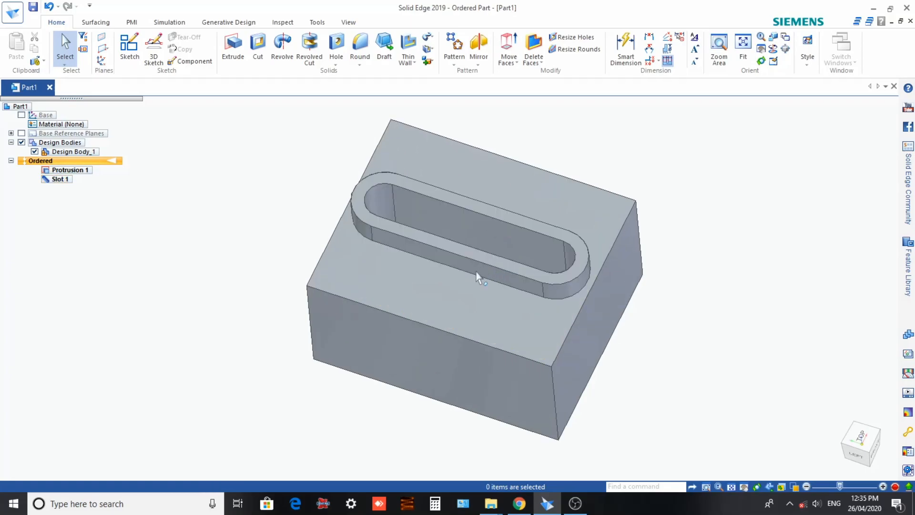
Step: Check the saved settings in the slot's options, try saving the current ones, and finish the edit with the options as they are
click(48, 178)
click(424, 284)
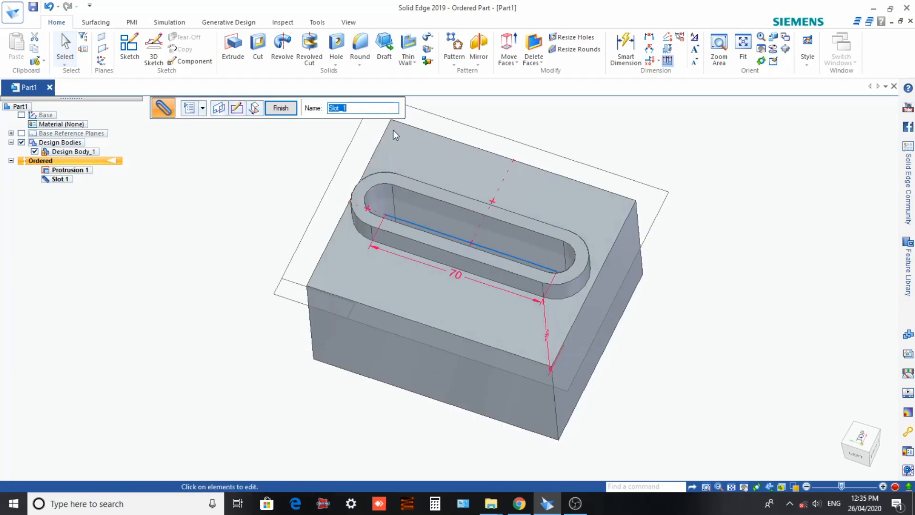
click(191, 109)
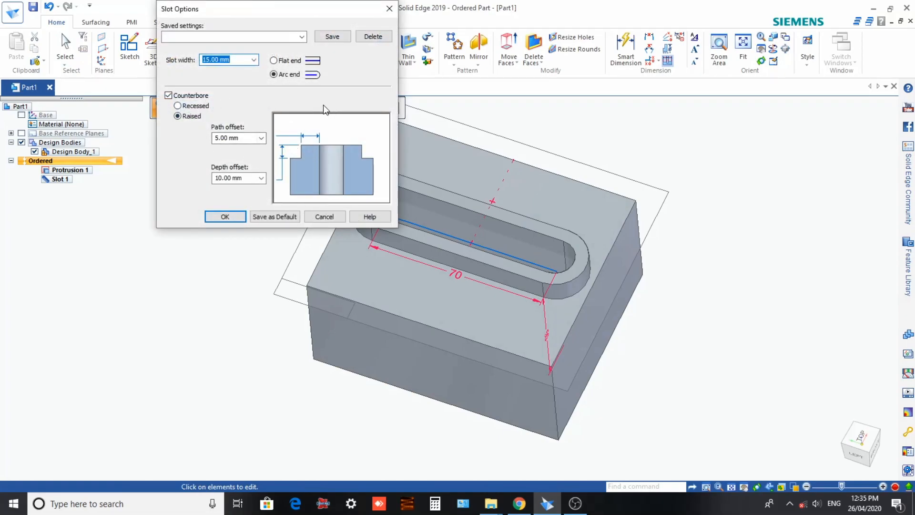
click(303, 38)
click(303, 38)
click(332, 36)
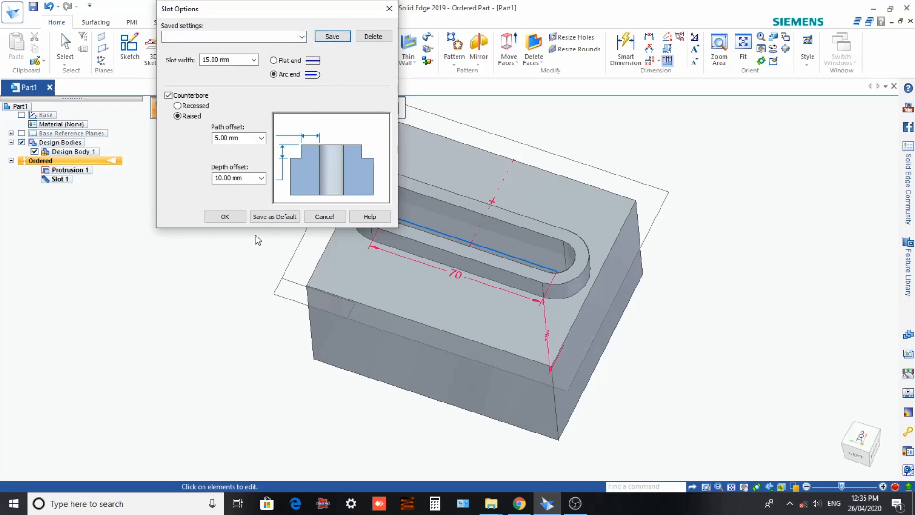
click(231, 218)
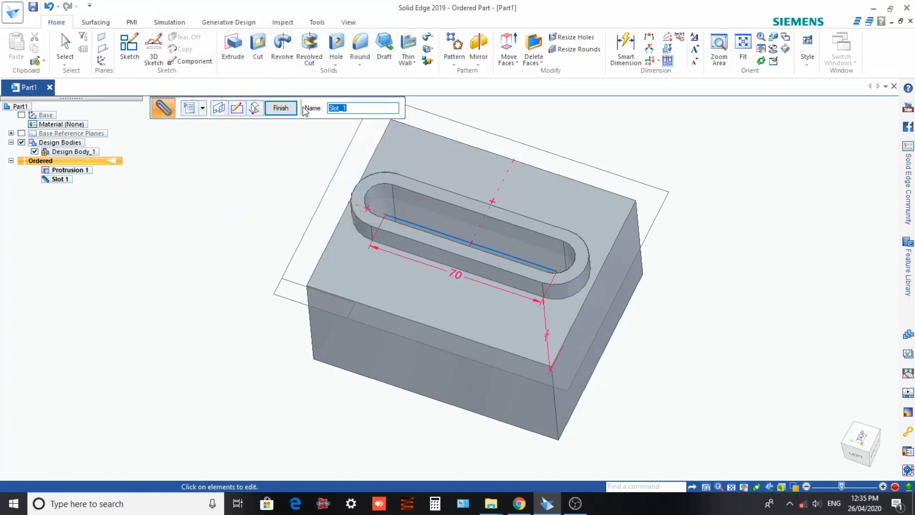
click(281, 108)
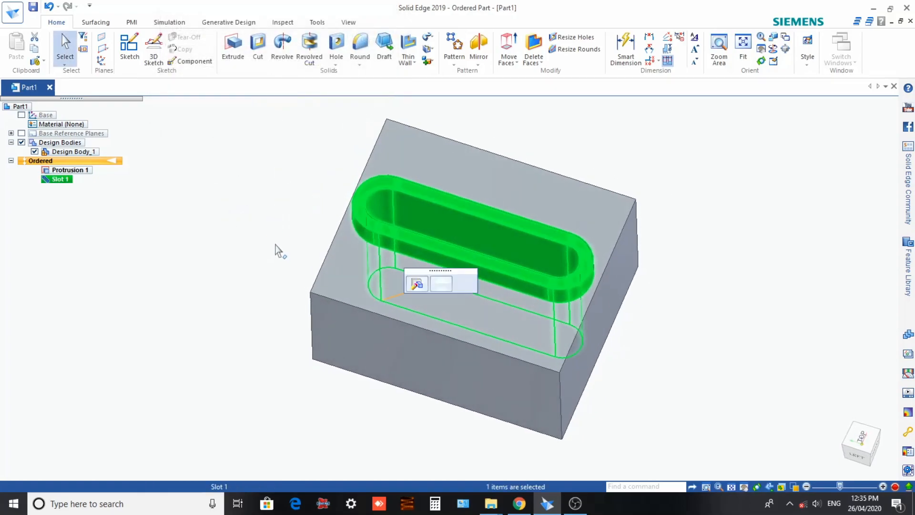